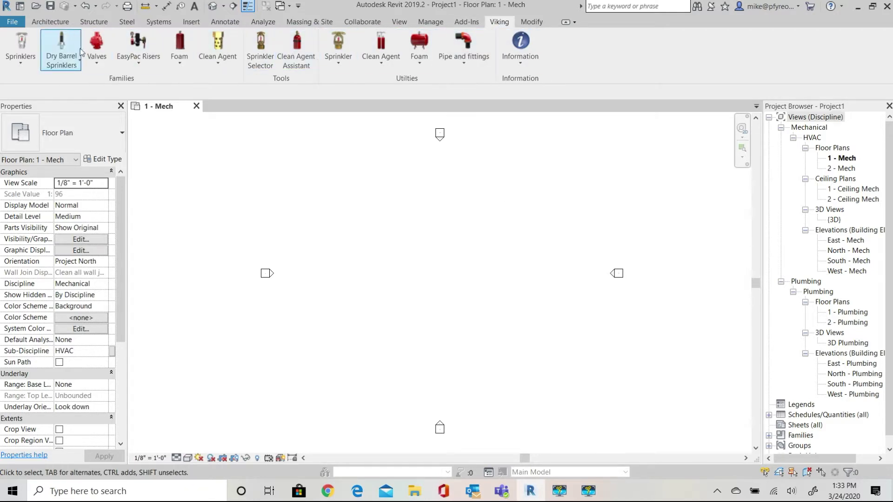
# Leave the Viking tab for the Architecture tab and bring up the Systems piping tools
pyautogui.click(48, 22)
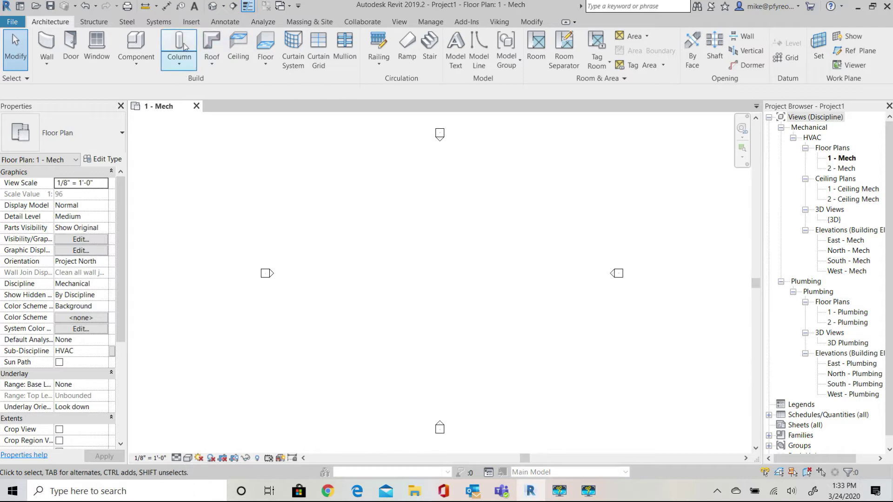
pyautogui.click(160, 23)
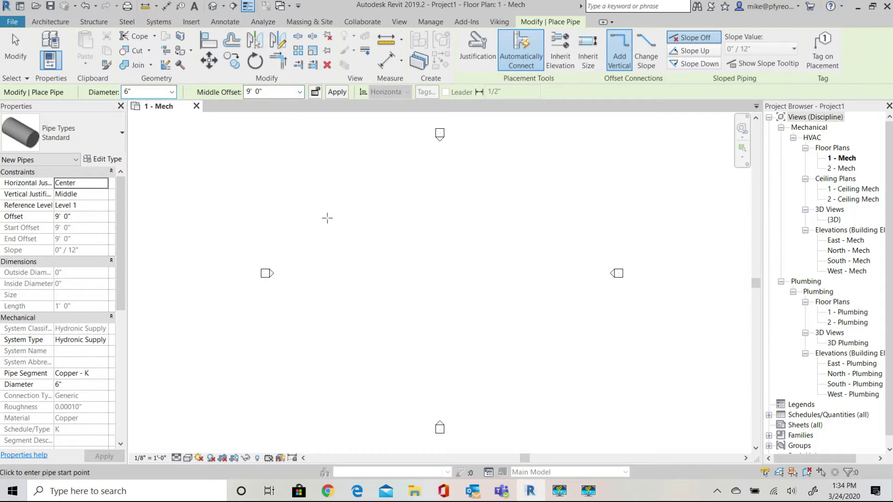
# Draw a 6" pipe from a start point in the plan, dropping vertically to 1' 0" middle offset
pyautogui.click(314, 220)
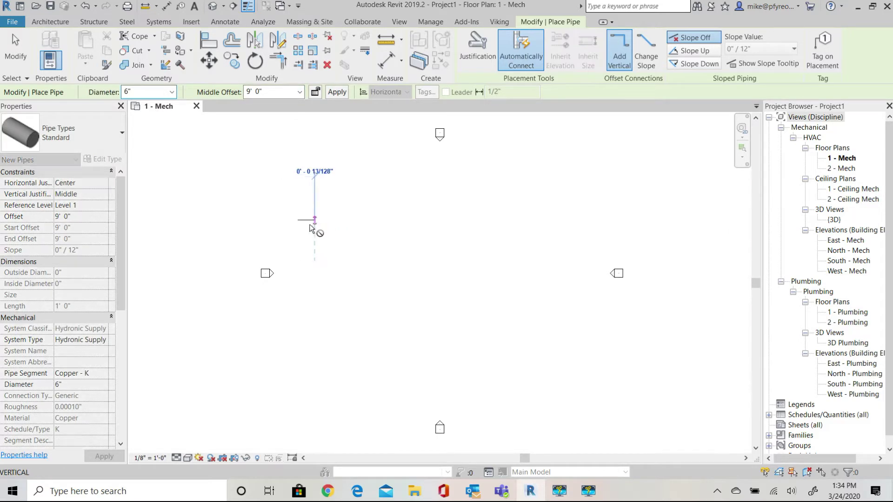
pyautogui.click(274, 91)
pyautogui.write('1')
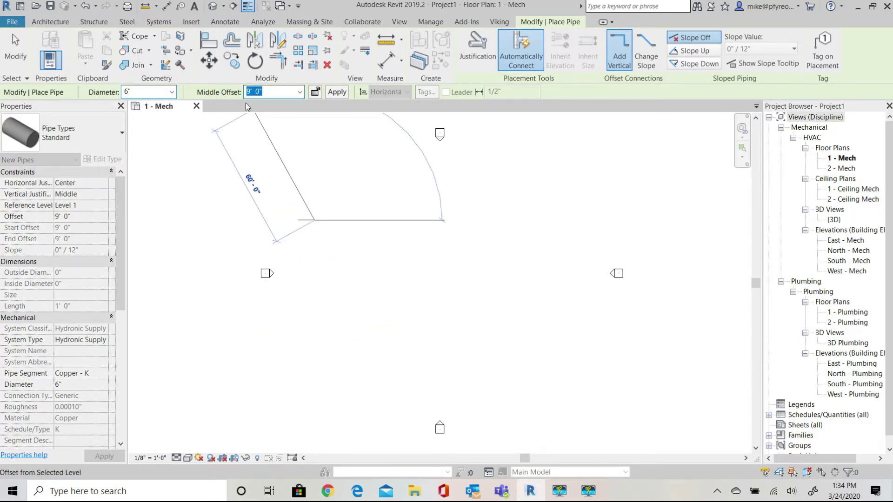
pyautogui.press('Return')
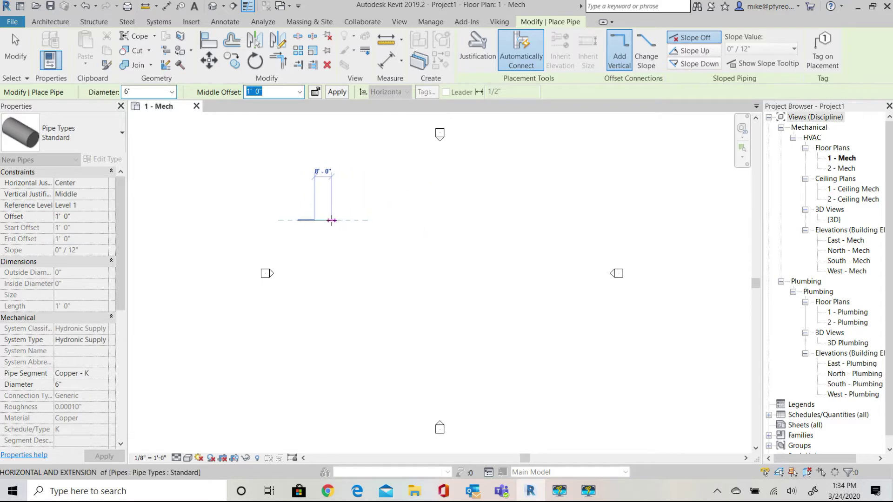
pyautogui.press('Escape')
pyautogui.press('Escape')
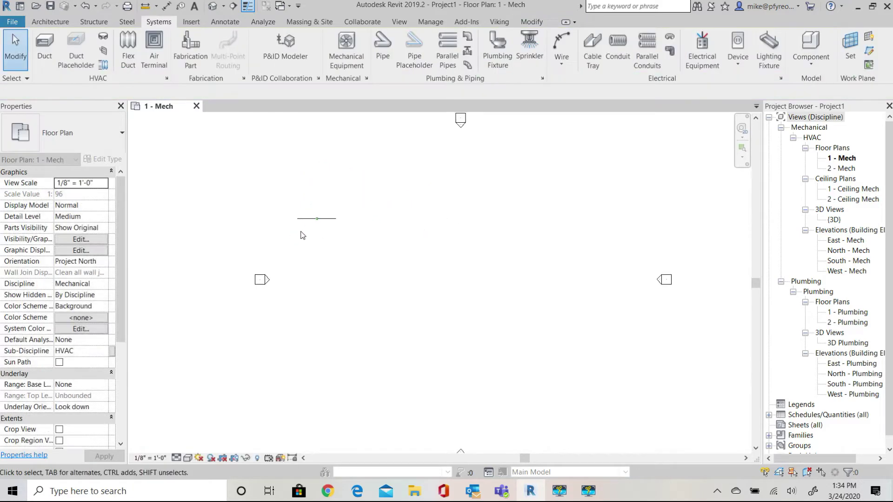
# Draw a section line across the new pipe and open Section 1
pyautogui.click(233, 6)
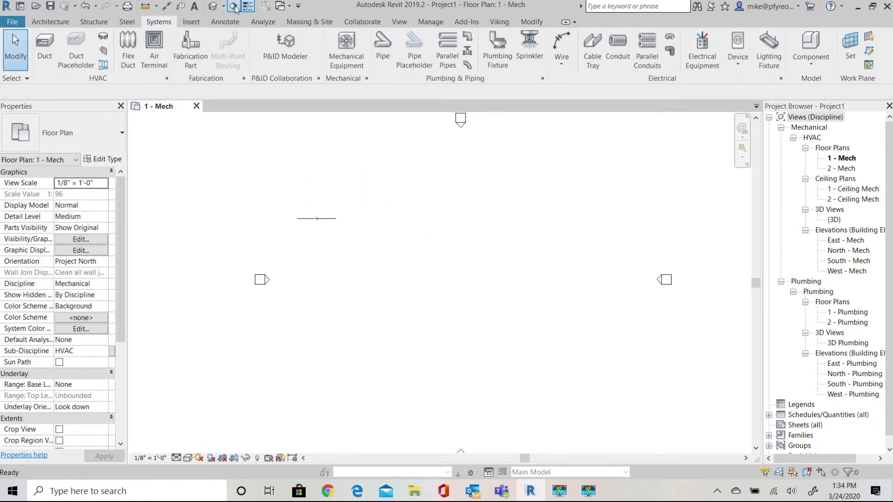
pyautogui.click(280, 235)
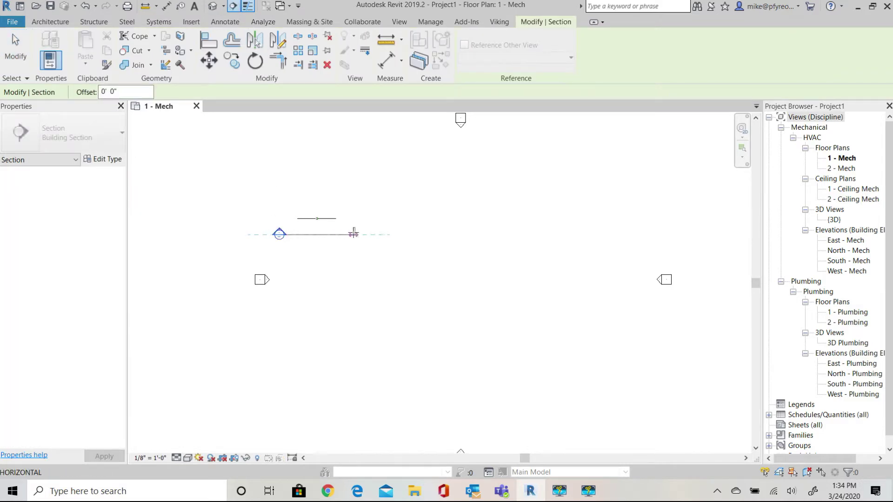
pyautogui.click(353, 234)
pyautogui.press('Escape')
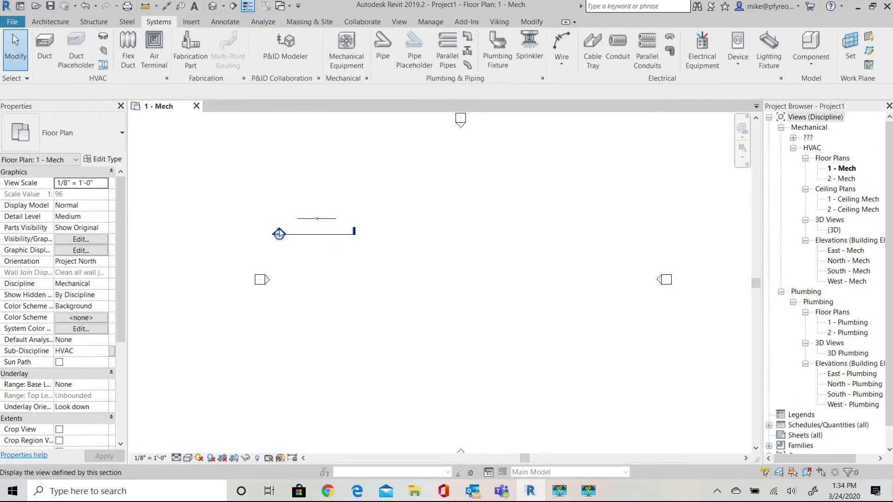
pyautogui.doubleClick(279, 234)
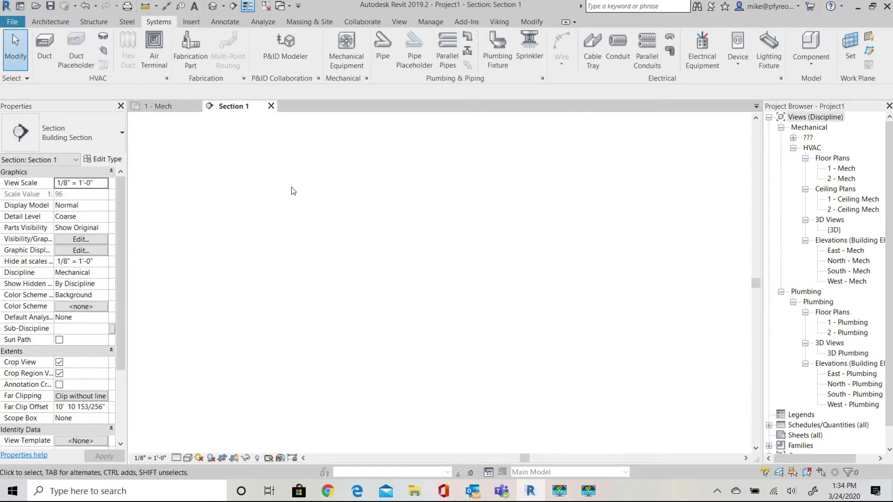
# Set Section 1's detail level to Fine so the pipe shows double-lined
pyautogui.click(176, 458)
pyautogui.click(193, 446)
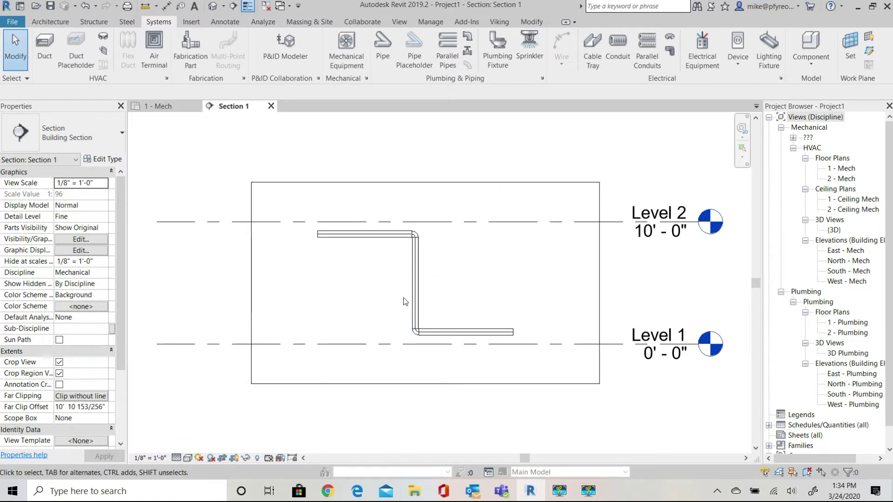
pyautogui.scroll(2, 422, 281)
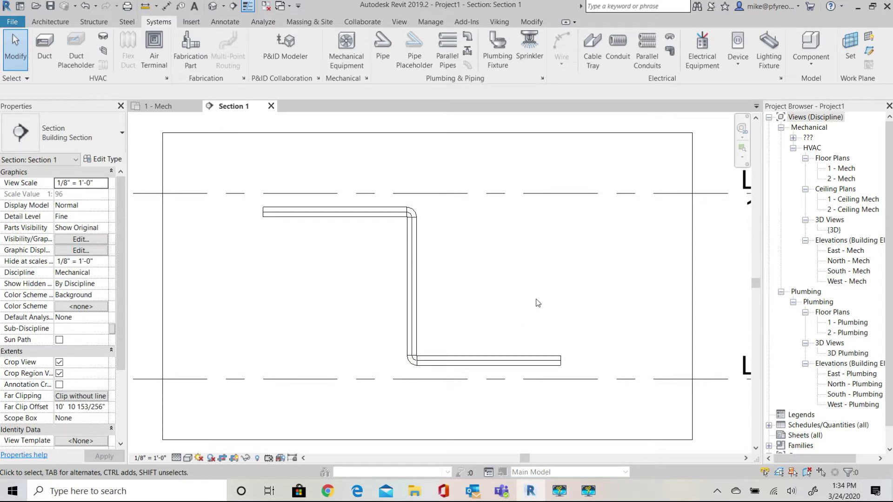
# In Edge, browse Viking Valves & Systems > Wet Pipe Systems > Wet System Valves & Trim to the Model J-1 page
pyautogui.click(357, 490)
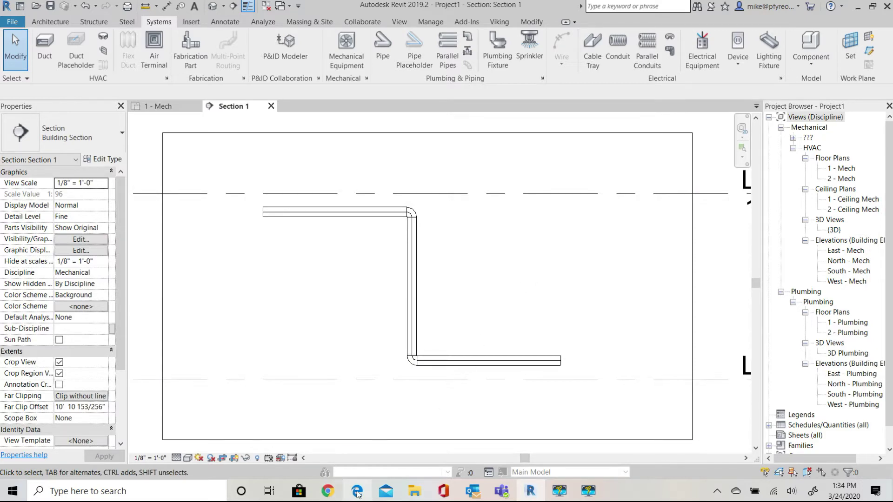
pyautogui.moveTo(481, 173)
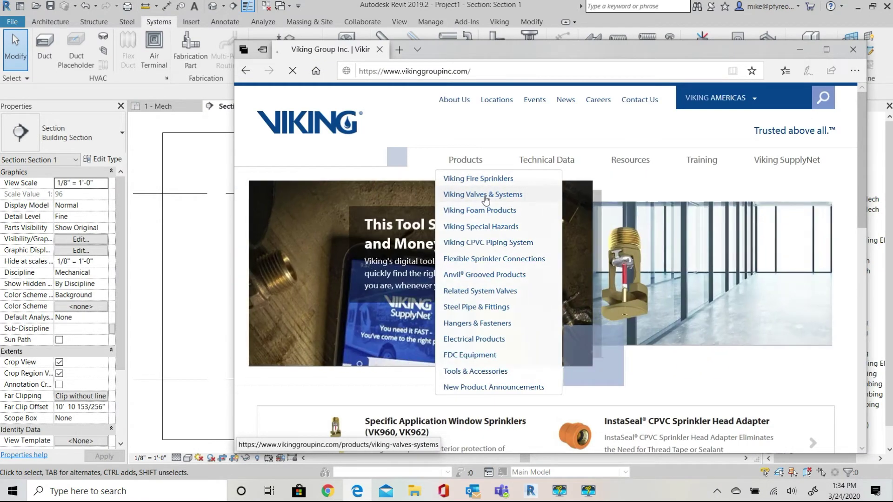
pyautogui.click(484, 195)
pyautogui.scroll(-4, 560, 223)
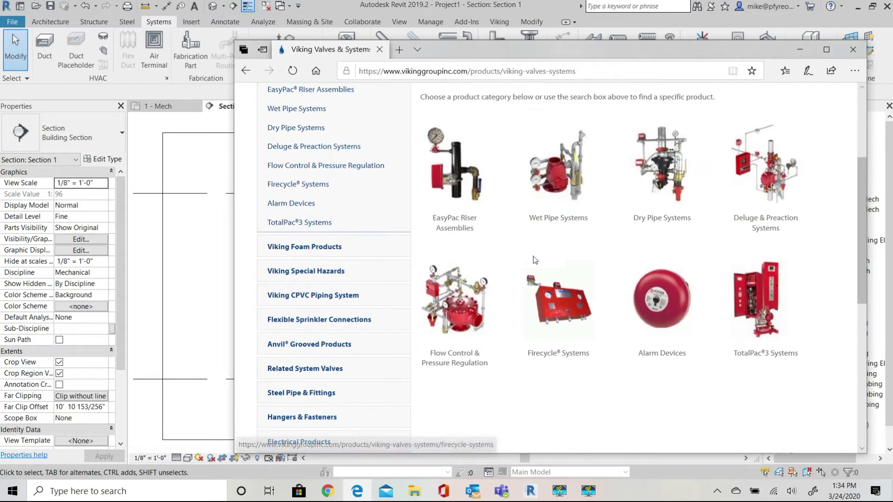
pyautogui.click(559, 219)
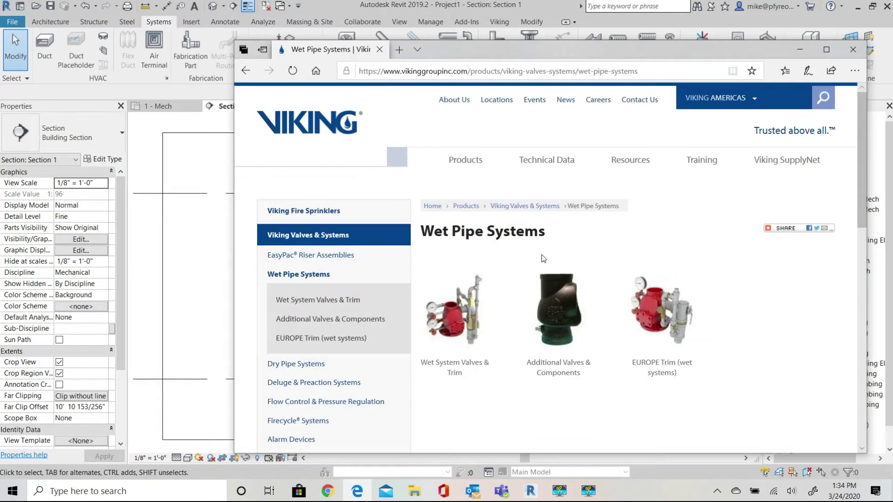
pyautogui.click(459, 366)
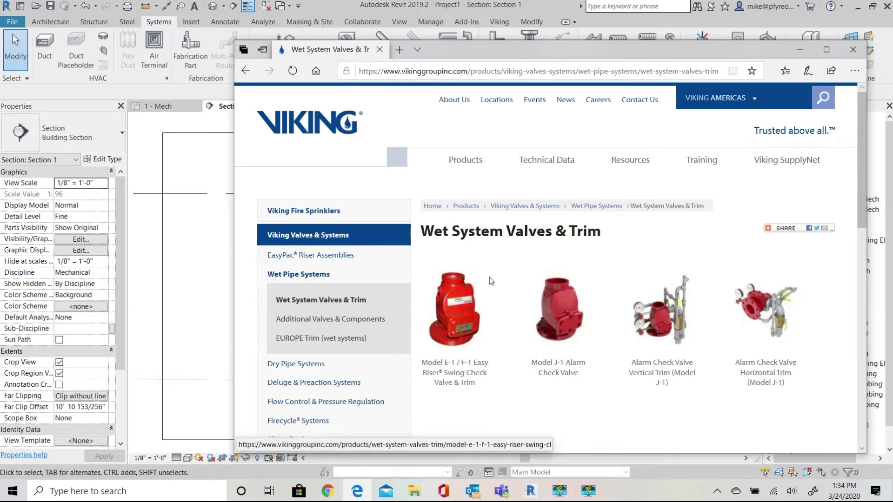
pyautogui.click(558, 364)
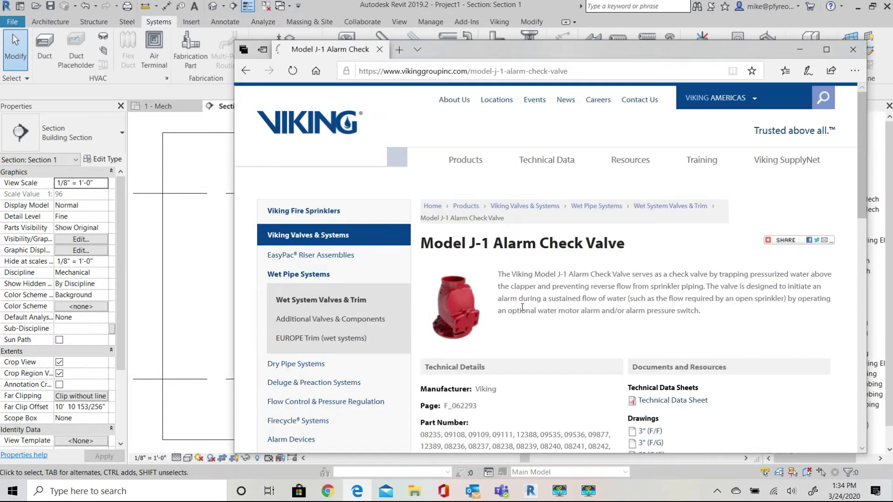
# Start downloading the VKV Wet Valve Model J.zip Revit file from the Model J-1 page
pyautogui.scroll(-6, 522, 306)
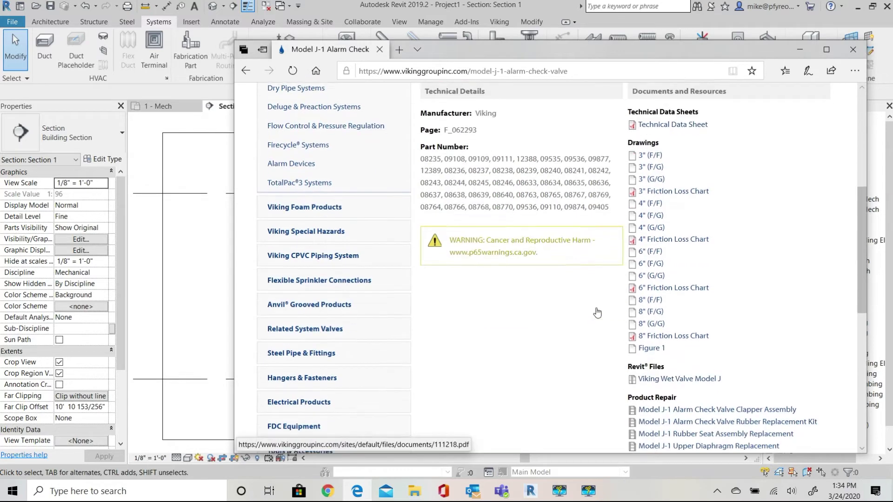
pyautogui.scroll(-2, 670, 325)
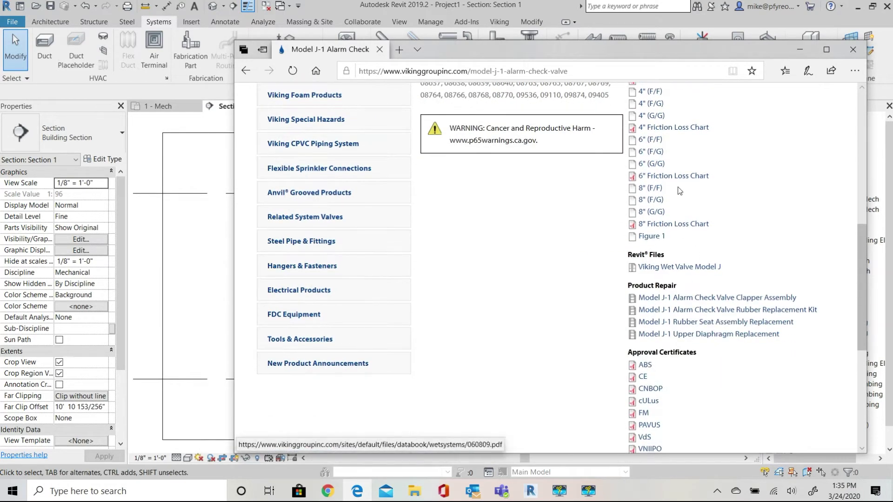
pyautogui.click(678, 268)
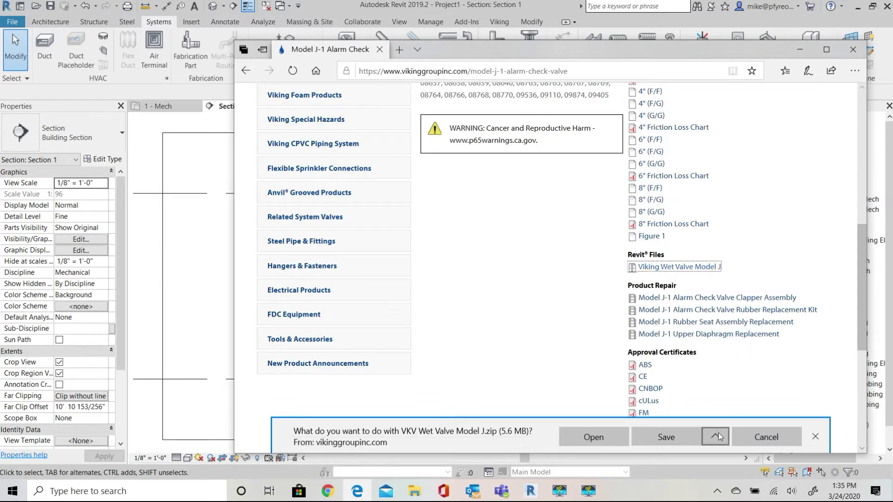
# Save the ZIP via Save As into Documents\A-Viking Family Examples
pyautogui.click(719, 436)
pyautogui.click(679, 415)
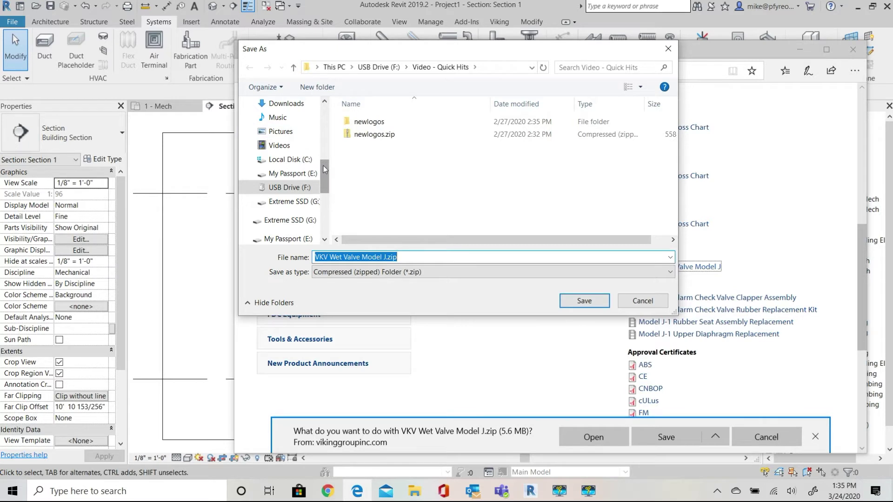
pyautogui.scroll(2, 325, 169)
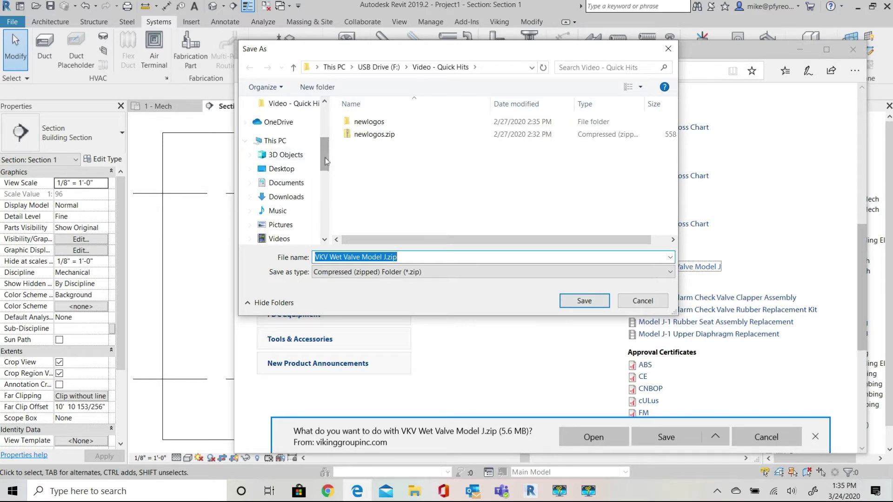
pyautogui.click(285, 183)
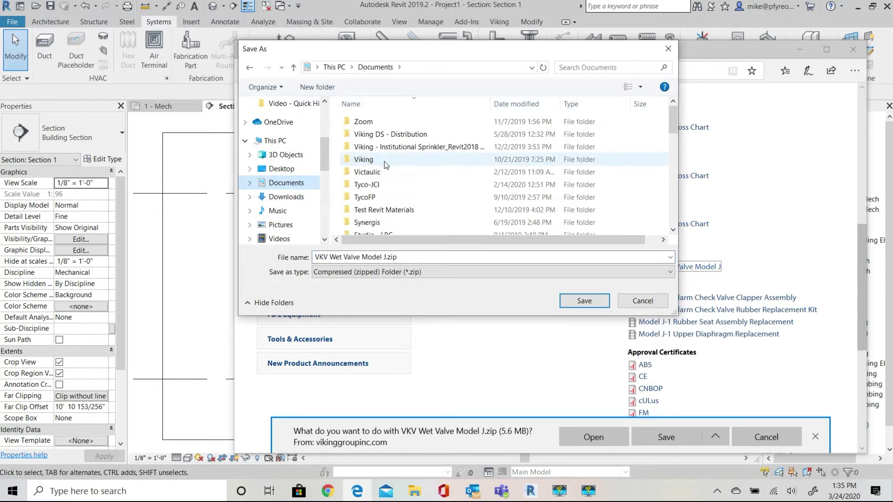
pyautogui.scroll(-12, 391, 161)
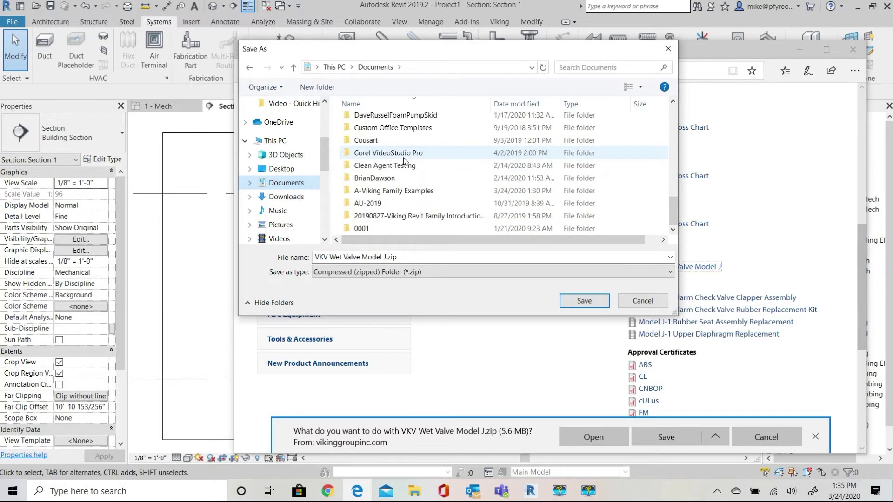
pyautogui.doubleClick(394, 191)
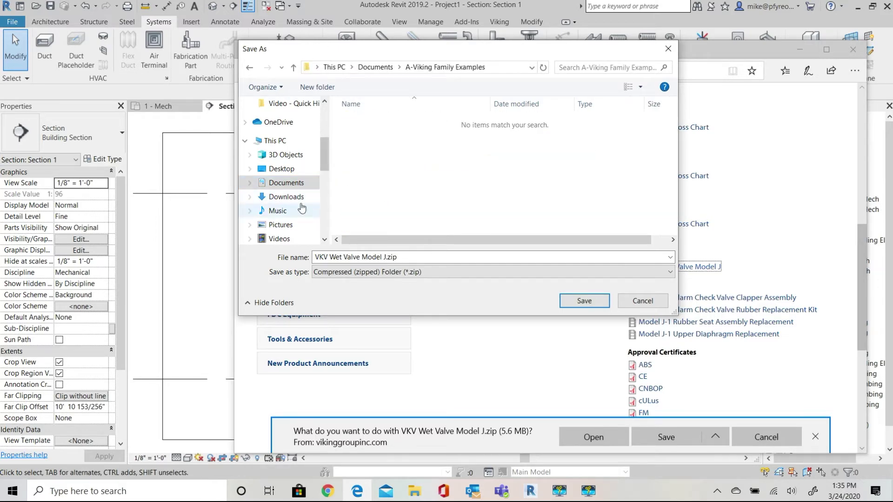
pyautogui.click(585, 301)
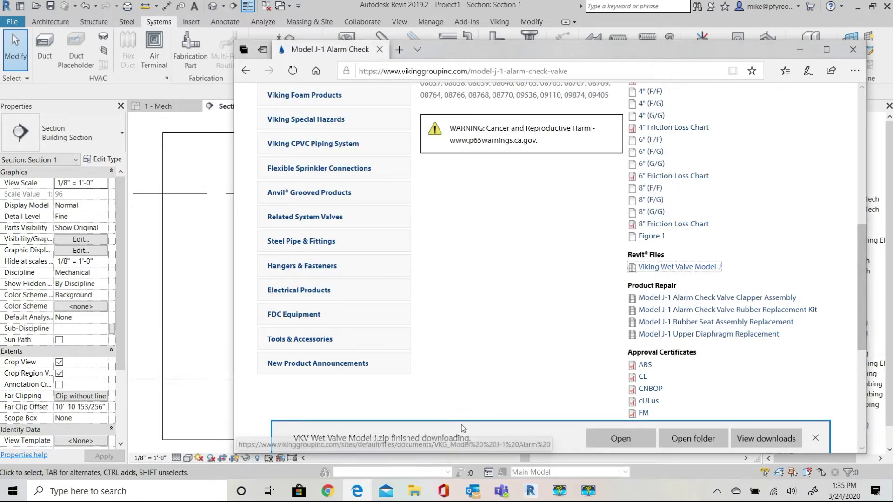
# Open VKV Wet Valve Model J.zip in File Explorer and extract all files to the suggested folder
pyautogui.click(815, 437)
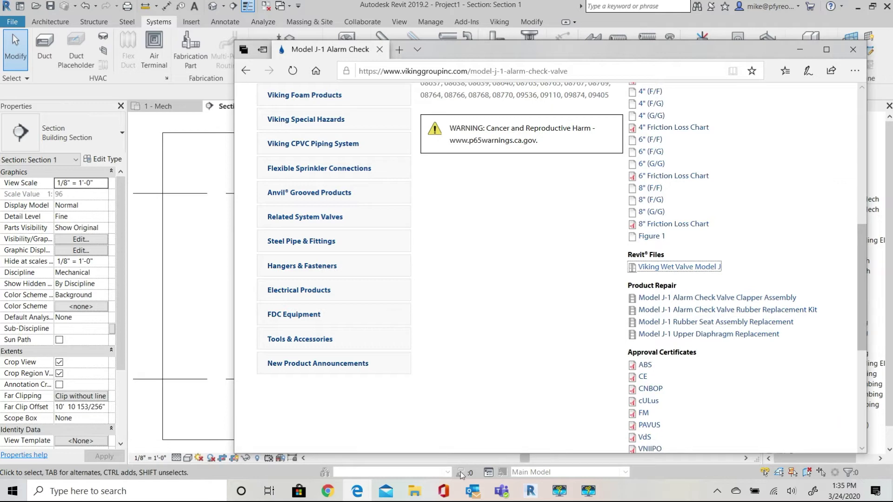
pyautogui.click(414, 490)
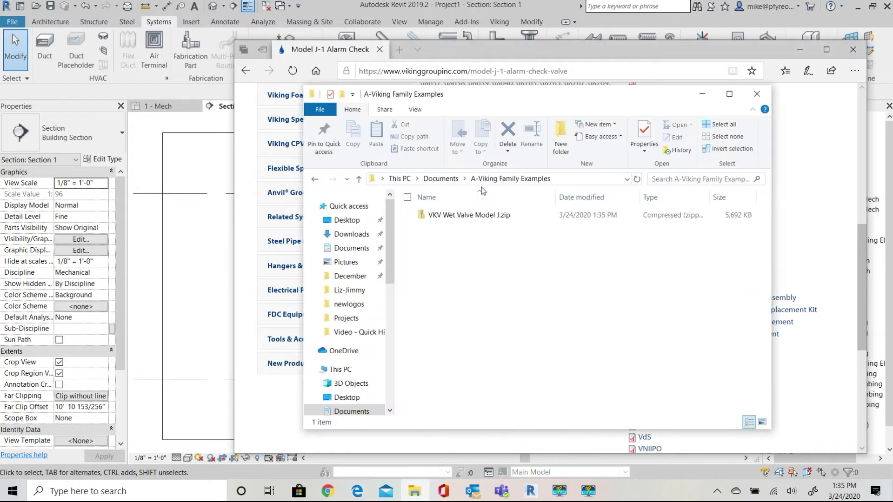
pyautogui.doubleClick(467, 215)
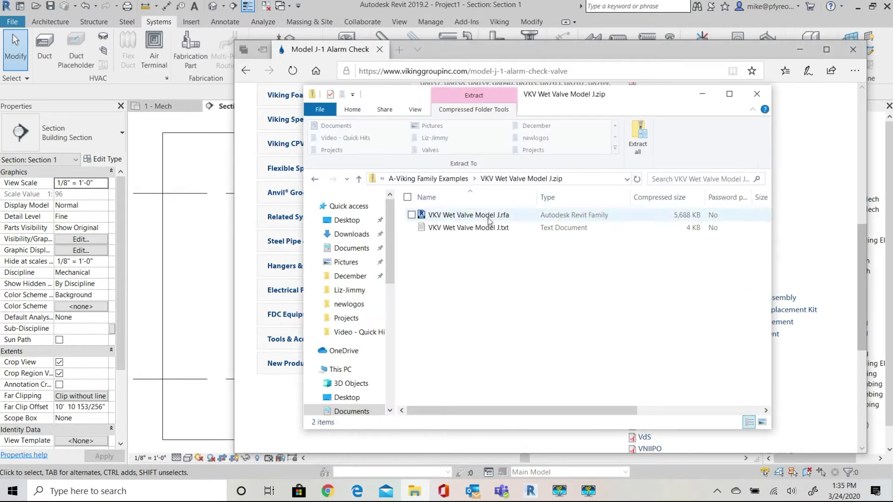
pyautogui.click(640, 137)
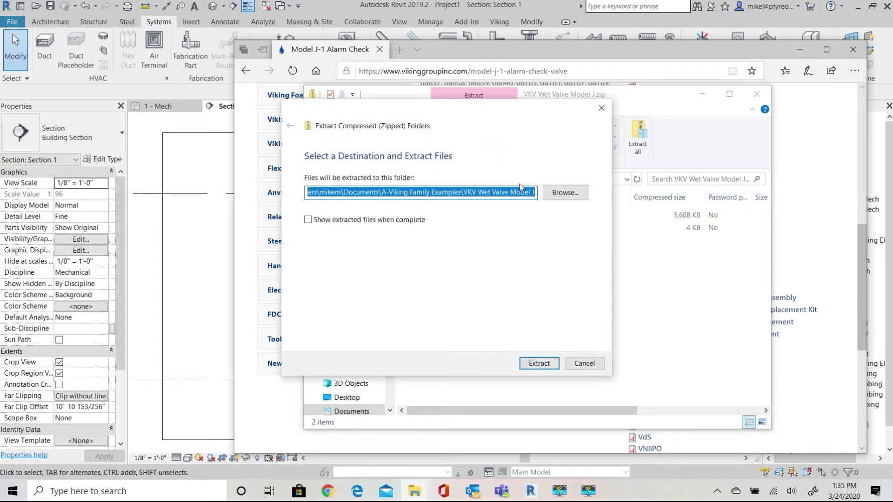
pyautogui.click(540, 364)
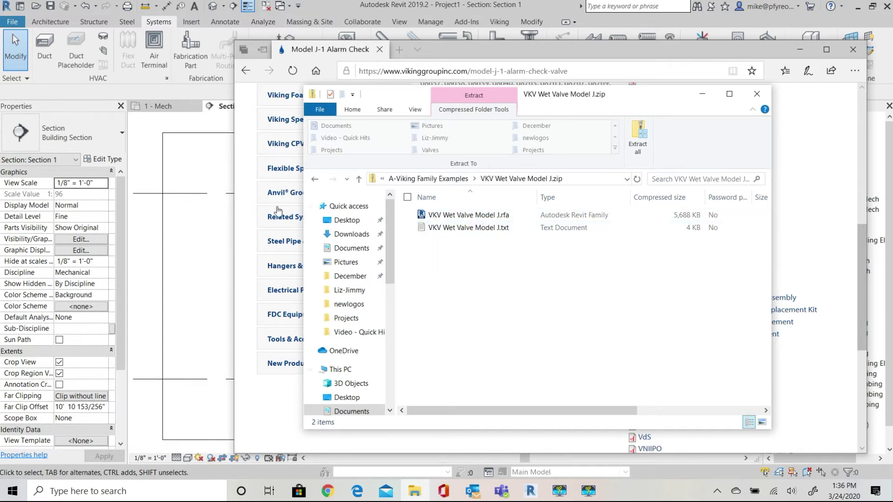
# In Revit, Load Family VKV Wet Valve Model J.rfa from Documents\A-Viking Family Examples\VKV Wet Valve Model J
pyautogui.click(201, 245)
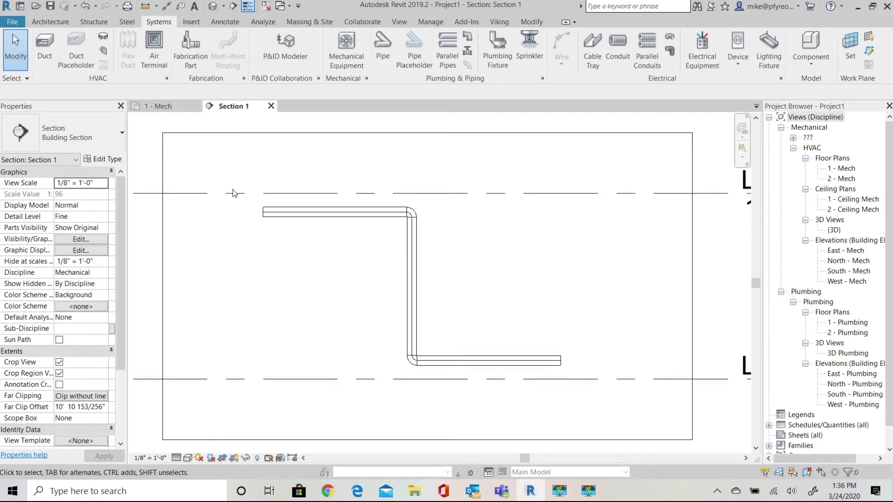
pyautogui.click(193, 22)
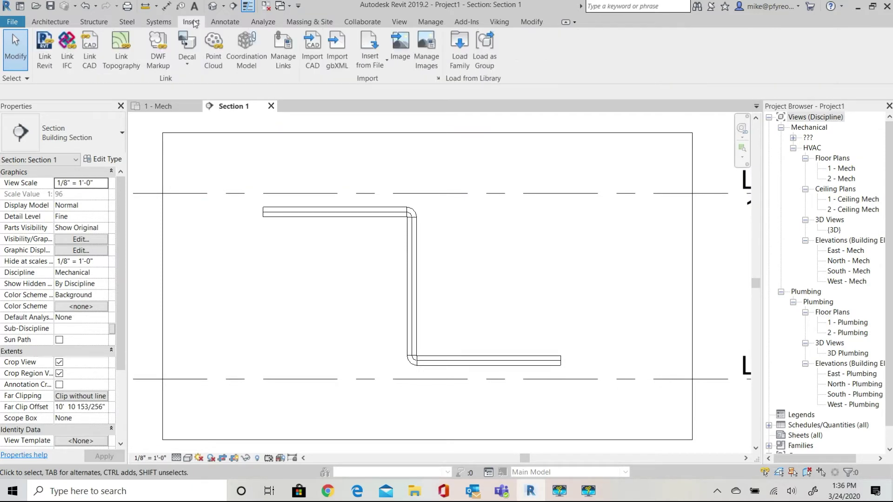
pyautogui.click(459, 46)
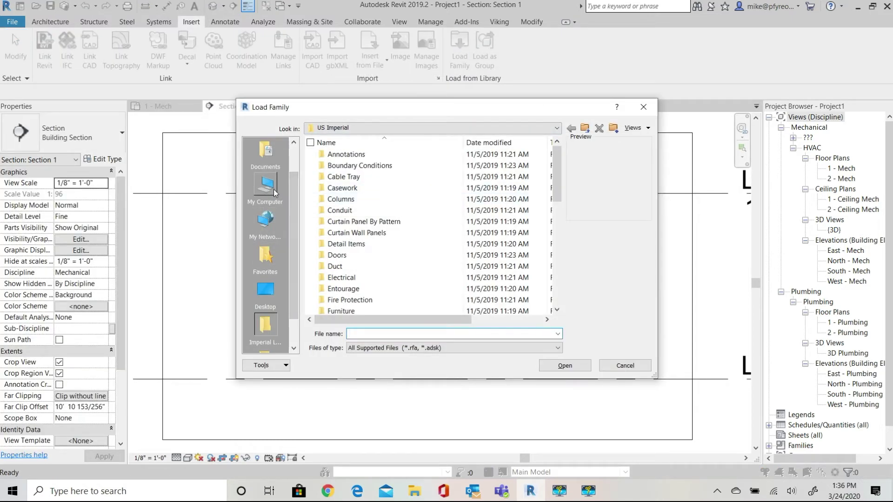
pyautogui.click(265, 151)
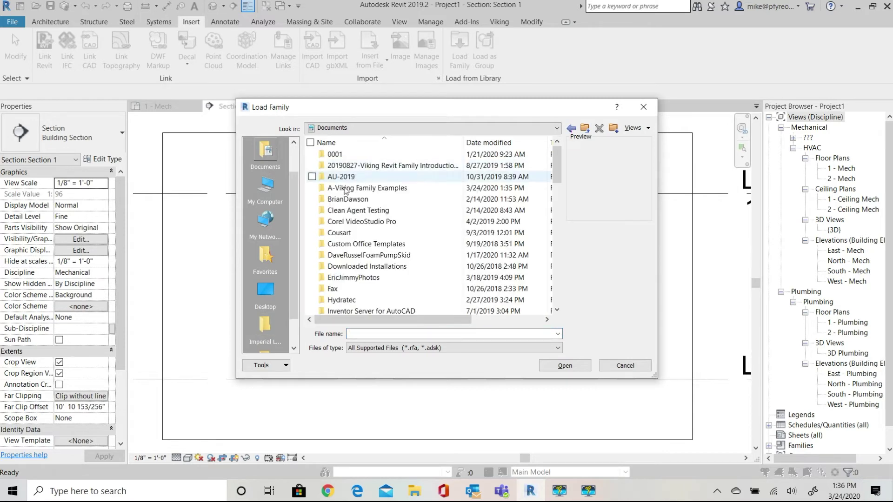
pyautogui.doubleClick(353, 188)
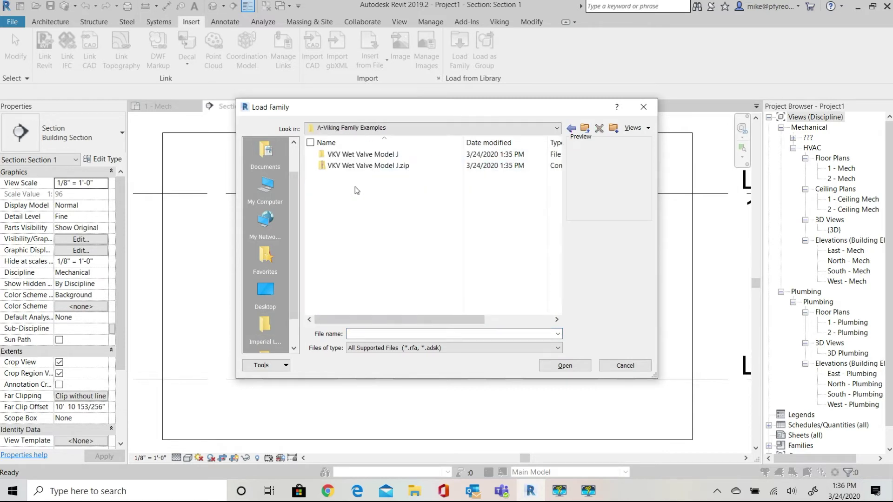
pyautogui.doubleClick(354, 155)
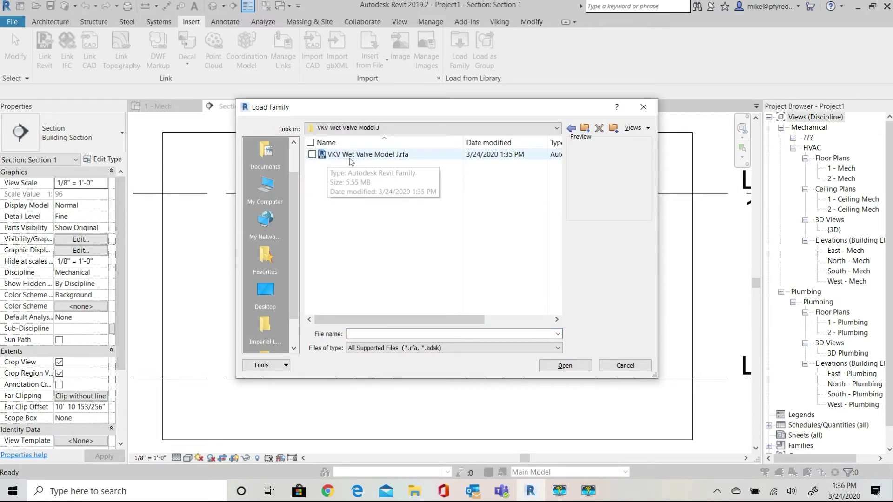
pyautogui.click(367, 155)
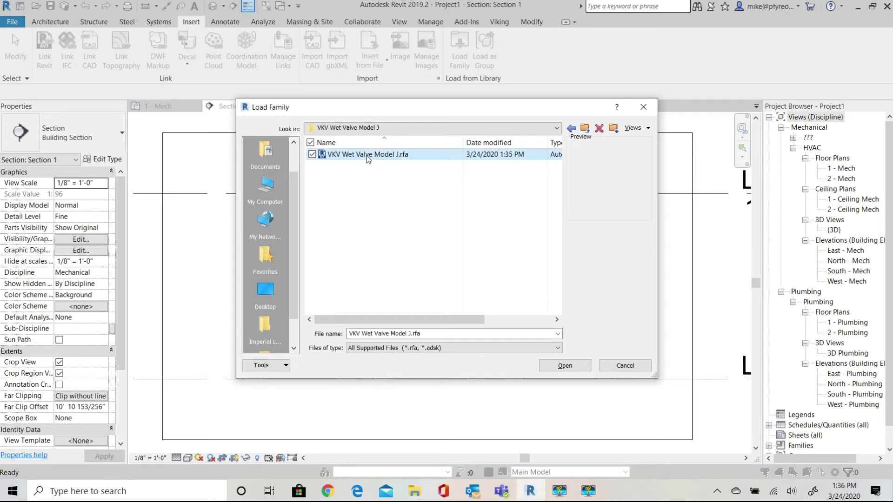
pyautogui.click(568, 368)
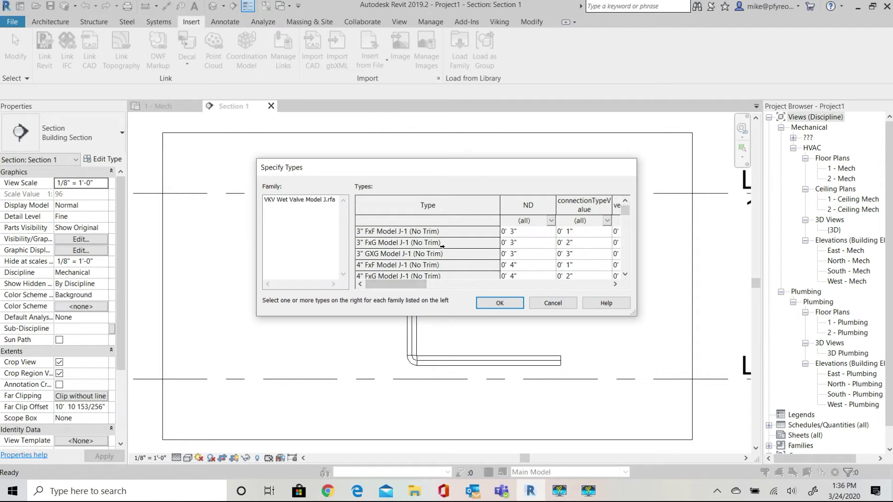
# In Specify Types, select only 6" GXG Model J-1 (Vertical Trim) and load it
pyautogui.scroll(-7, 442, 247)
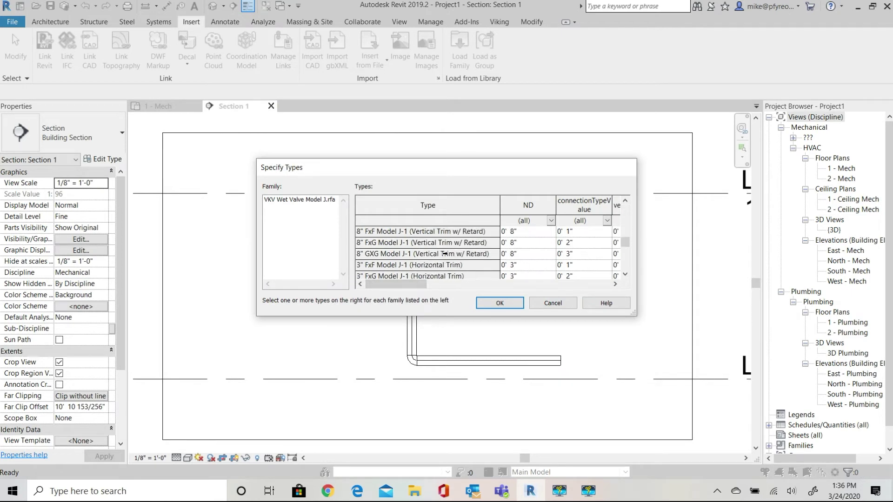
pyautogui.scroll(-5, 444, 254)
pyautogui.scroll(5, 445, 260)
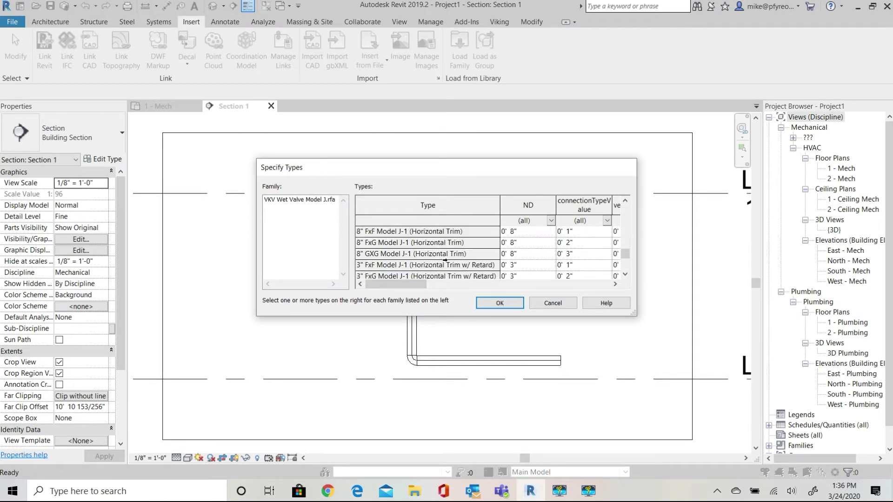
pyautogui.moveTo(443, 317); pyautogui.dragTo(437, 443)
pyautogui.scroll(8, 370, 251)
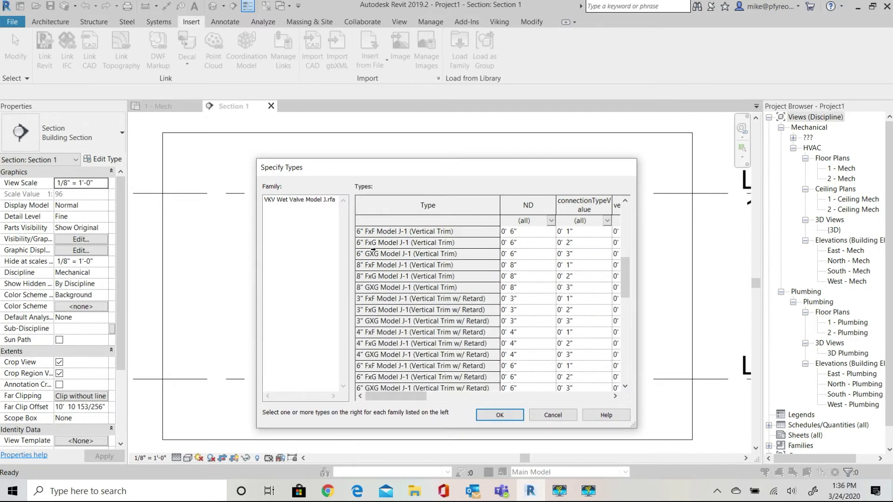
pyautogui.scroll(-4, 381, 251)
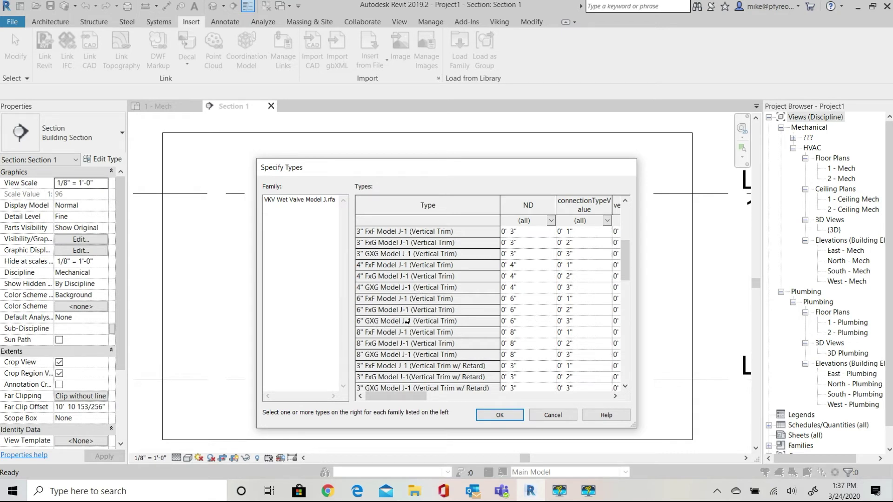
pyautogui.click(407, 322)
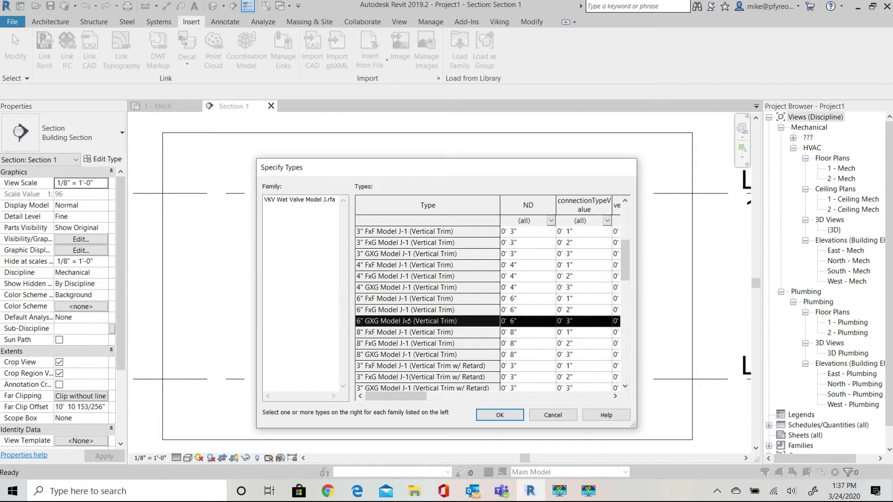
pyautogui.click(510, 414)
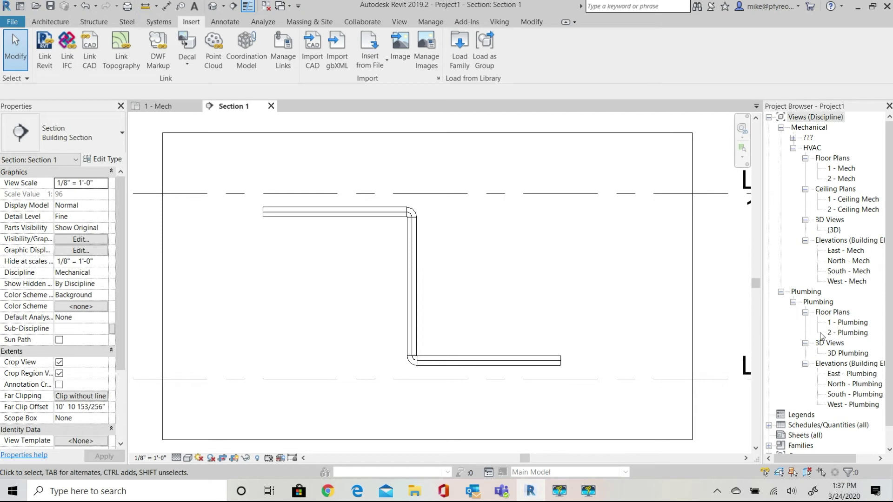
# In the Project Browser, expand Families > Pipe Accessories > VKV Wet Valve Model J and select 6" GXG Model J-1
pyautogui.scroll(-3, 822, 303)
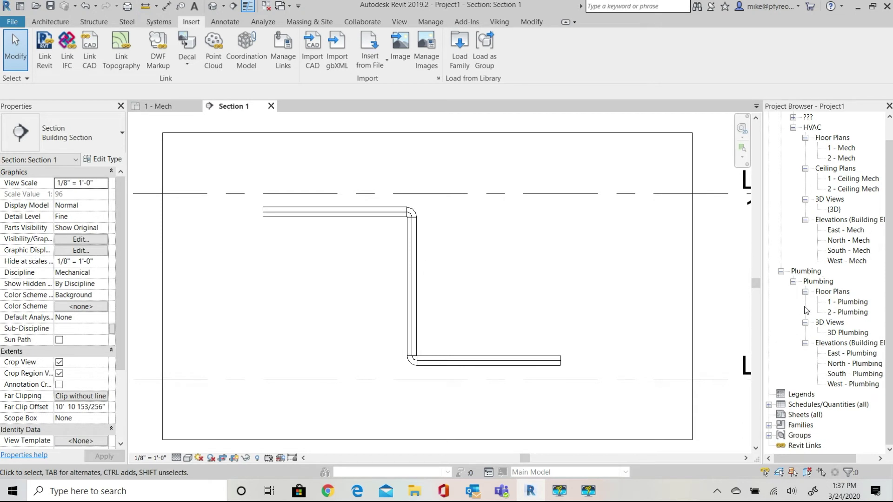
pyautogui.click(769, 425)
pyautogui.scroll(-2, 811, 363)
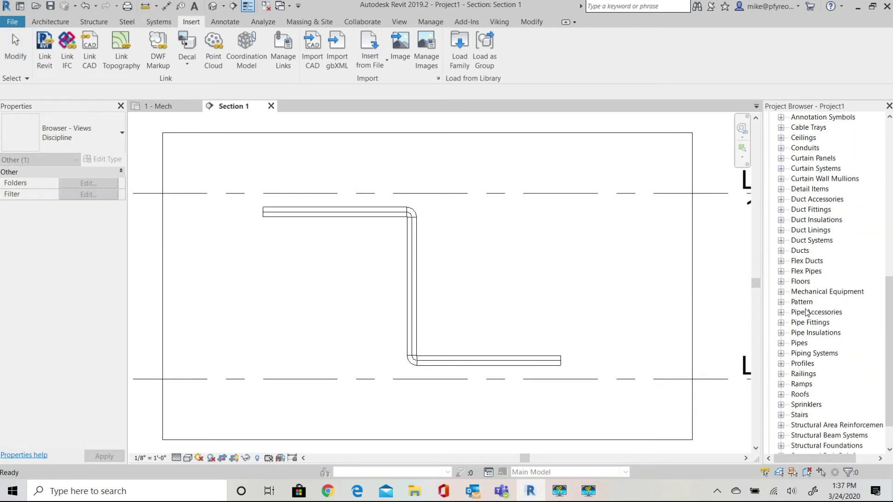
pyautogui.click(782, 313)
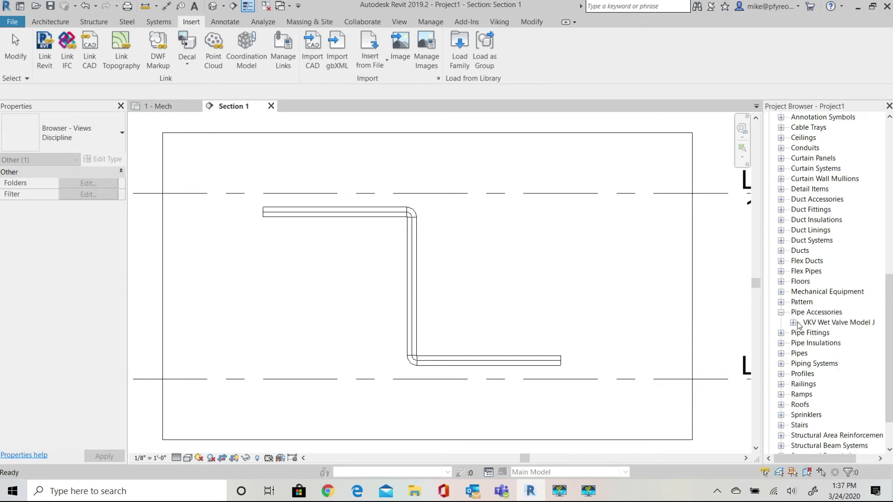
pyautogui.click(793, 322)
pyautogui.scroll(-2, 859, 317)
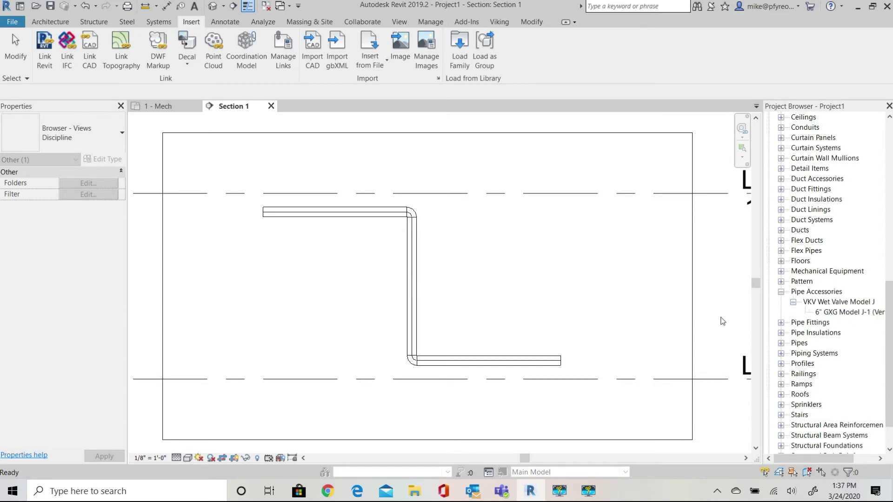
pyautogui.click(842, 312)
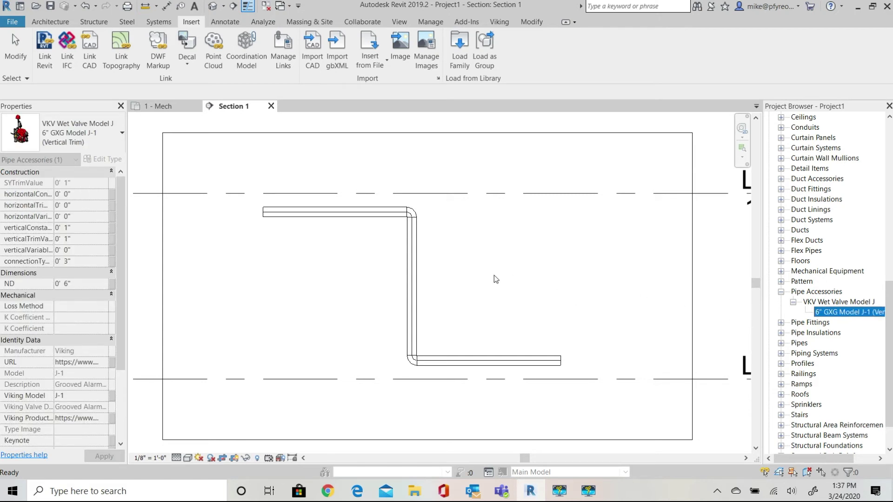
# Drag the valve type into Section 1 and place it on the vertical pipe drop
pyautogui.moveTo(847, 312); pyautogui.dragTo(451, 288)
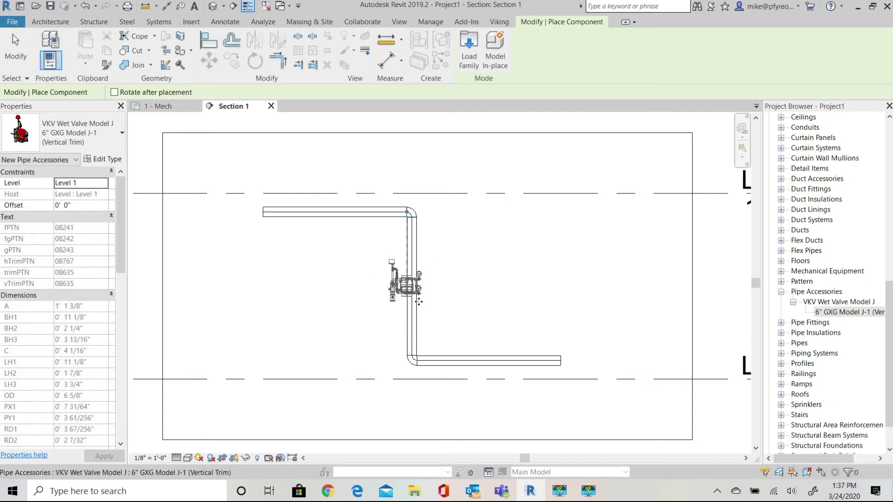
pyautogui.click(409, 283)
pyautogui.press('Escape')
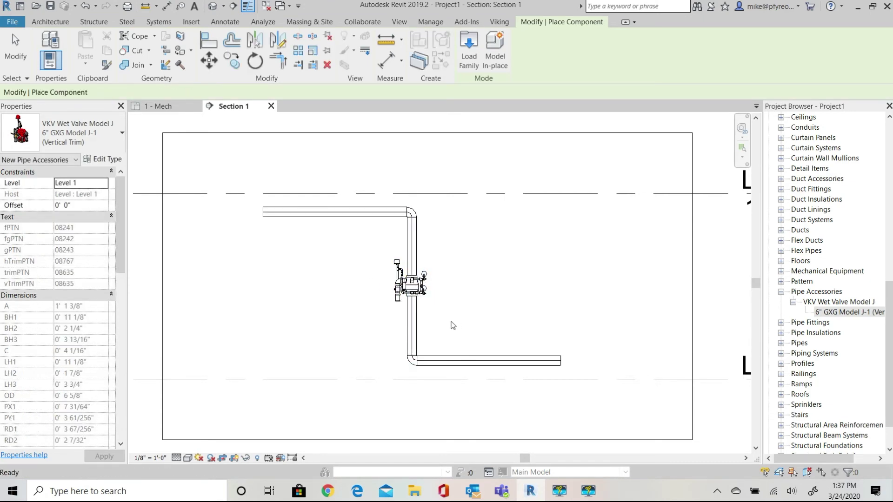
pyautogui.press('Escape')
pyautogui.scroll(3, 417, 282)
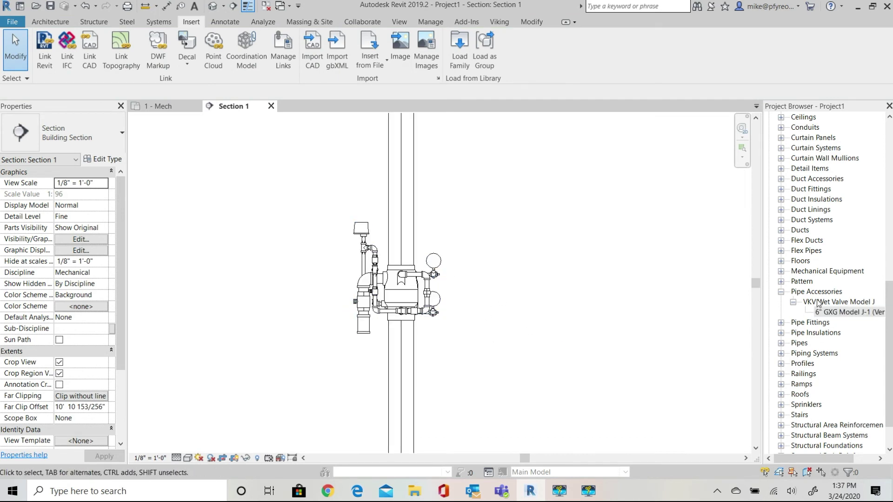
# Rotate the placed valve 180° so its gauges face left
pyautogui.click(409, 290)
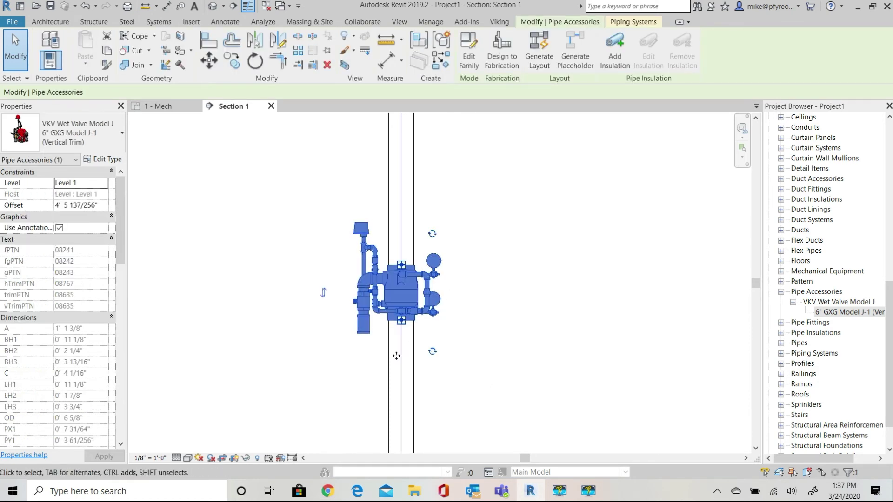
pyautogui.click(432, 351)
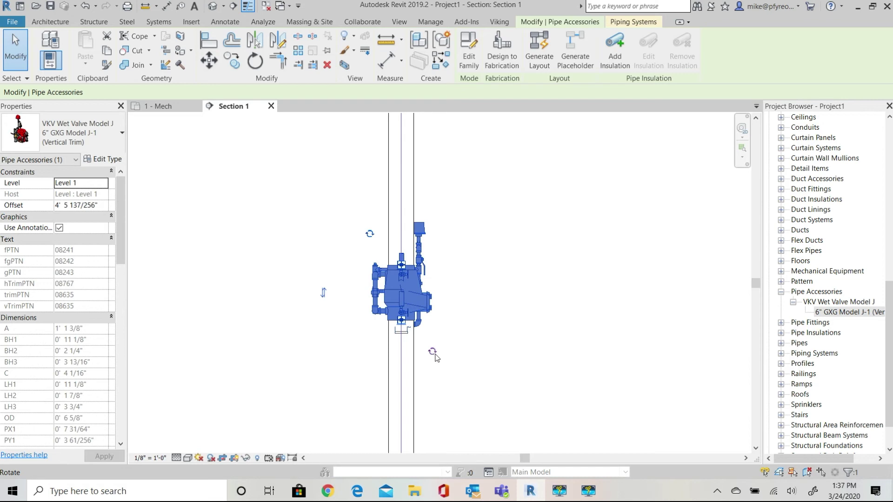
pyautogui.click(433, 351)
pyautogui.click(515, 345)
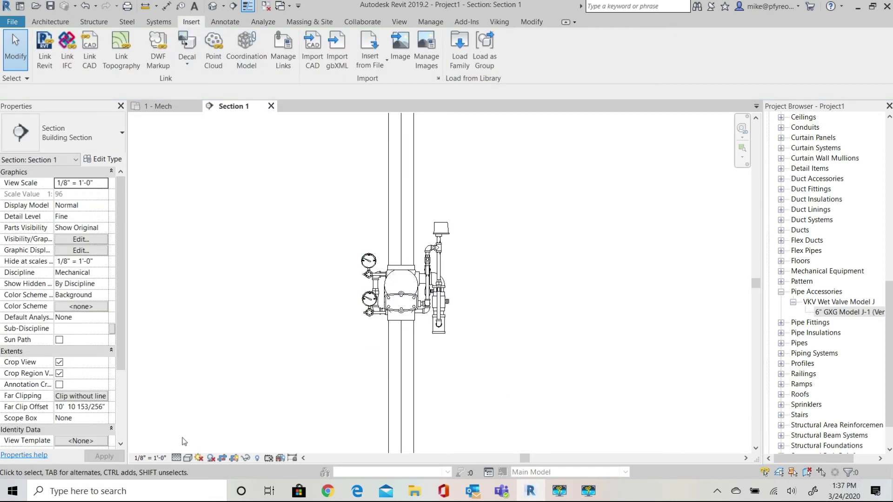
# Set Section 1 to Shaded visual style and open the default 3D view
pyautogui.click(188, 459)
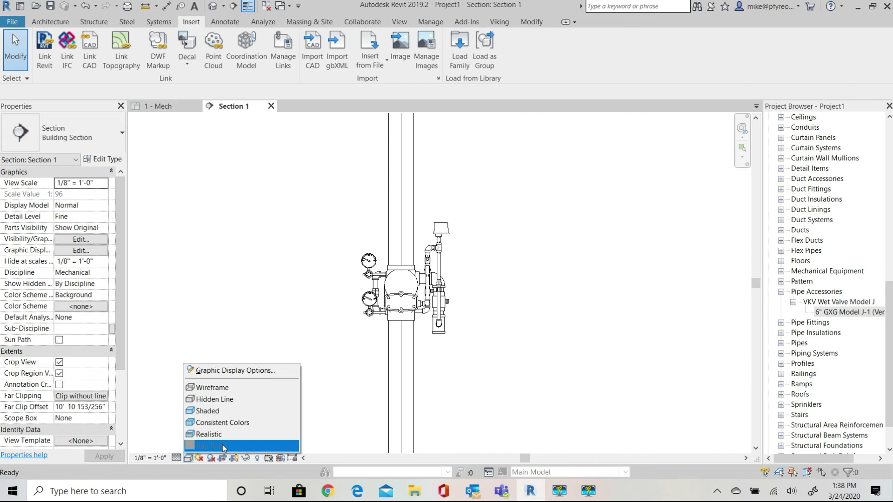
pyautogui.click(221, 410)
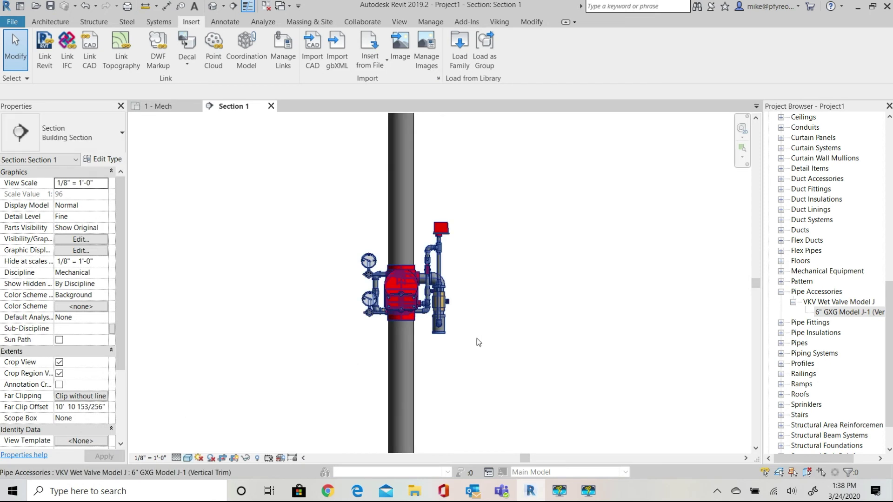
pyautogui.click(212, 7)
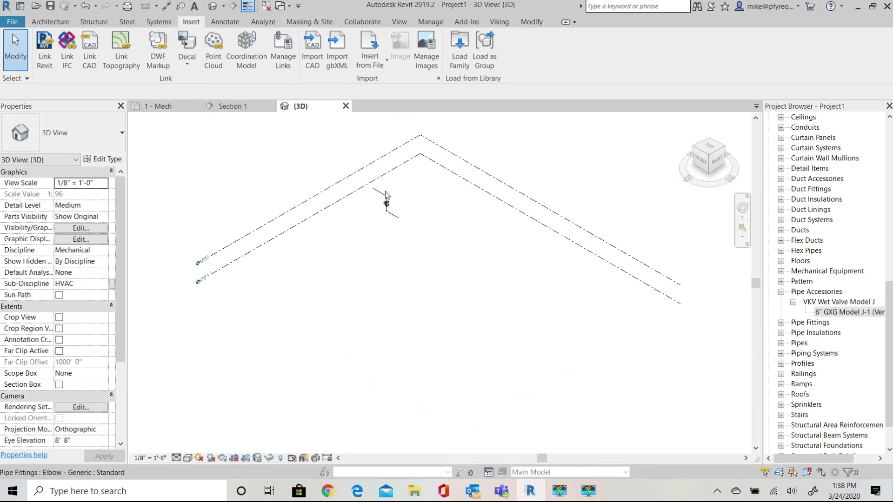
pyautogui.scroll(4, 390, 222)
# Set the 3D view to Fine detail and Shaded style, zoomed in on the valve
pyautogui.click(177, 458)
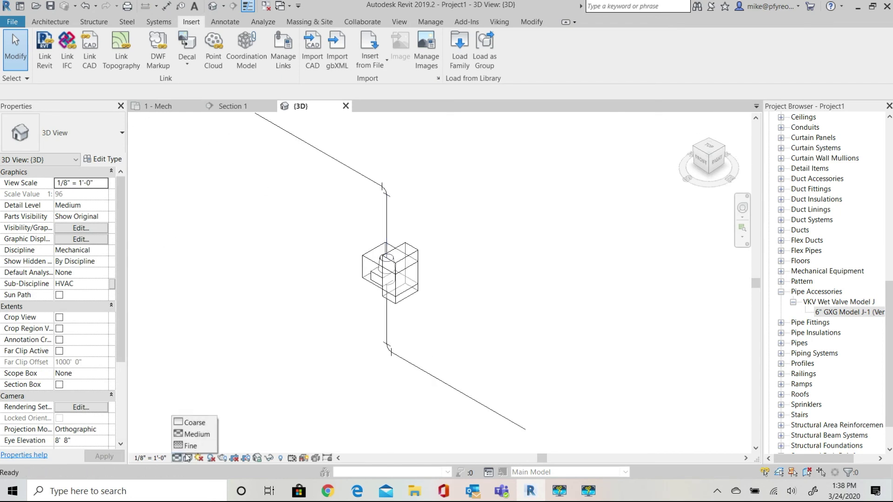
pyautogui.click(191, 446)
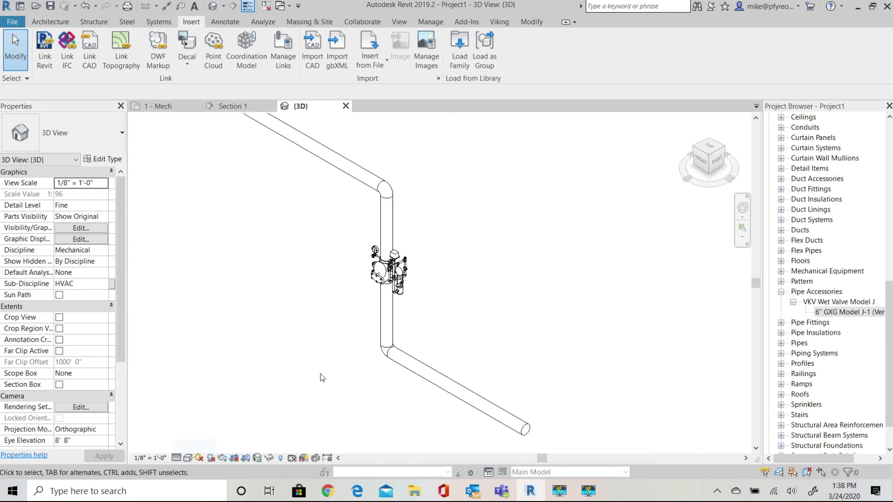
pyautogui.click(187, 458)
pyautogui.click(207, 425)
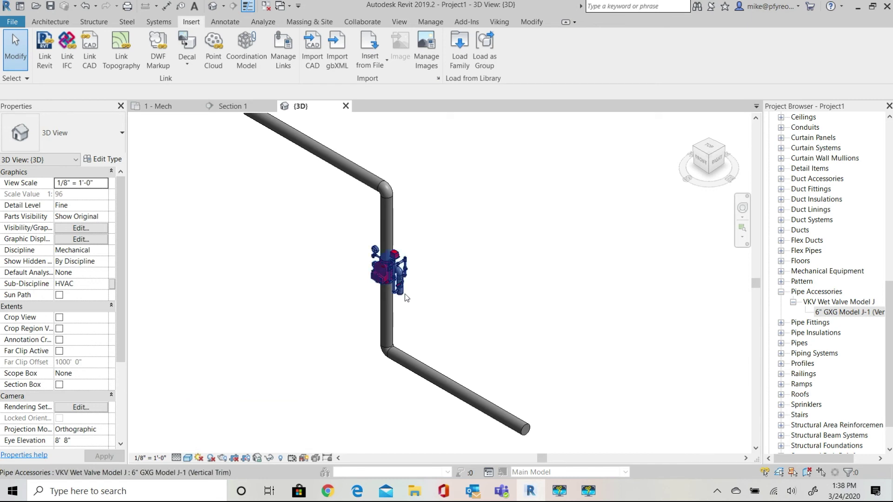
pyautogui.scroll(4, 407, 298)
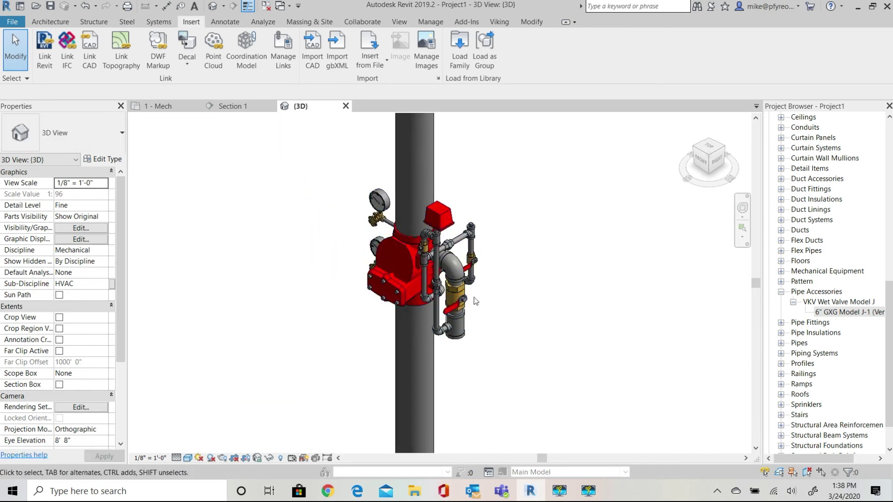